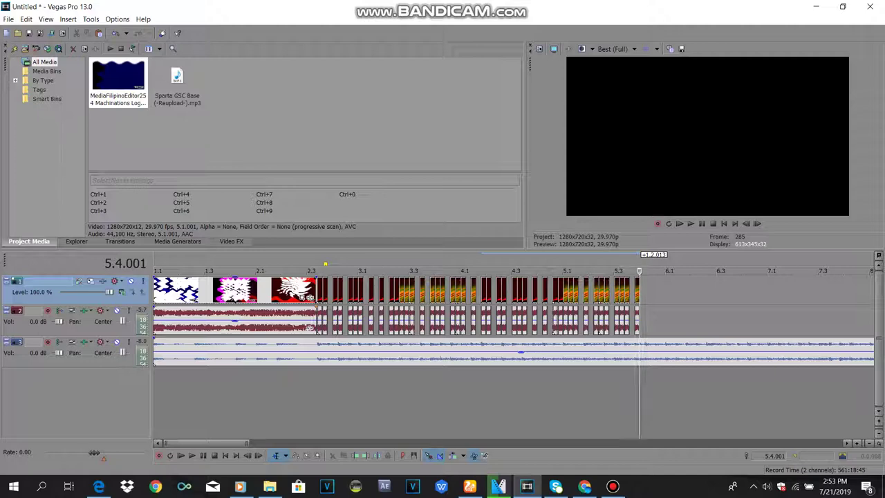
- Copy the last short clip, paste it at 5.4.001, and delete the pasted copy to leave the cursor one clip-length further on
right_click(637, 290)
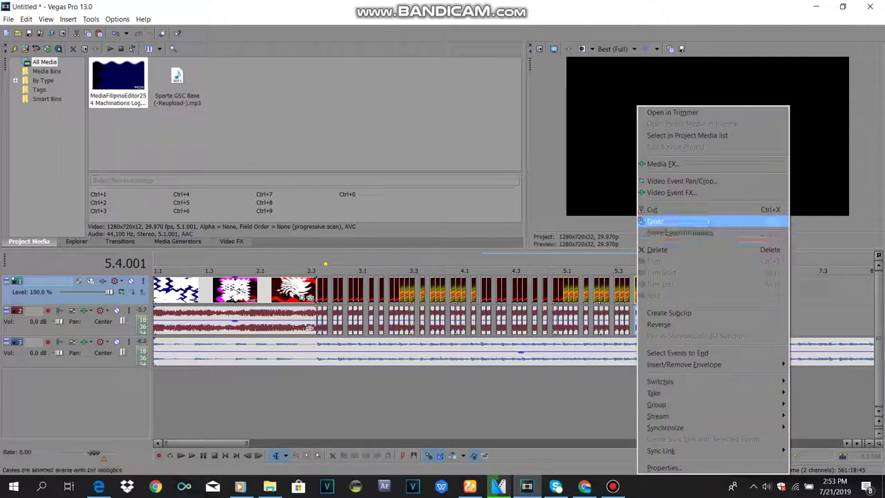
click(656, 221)
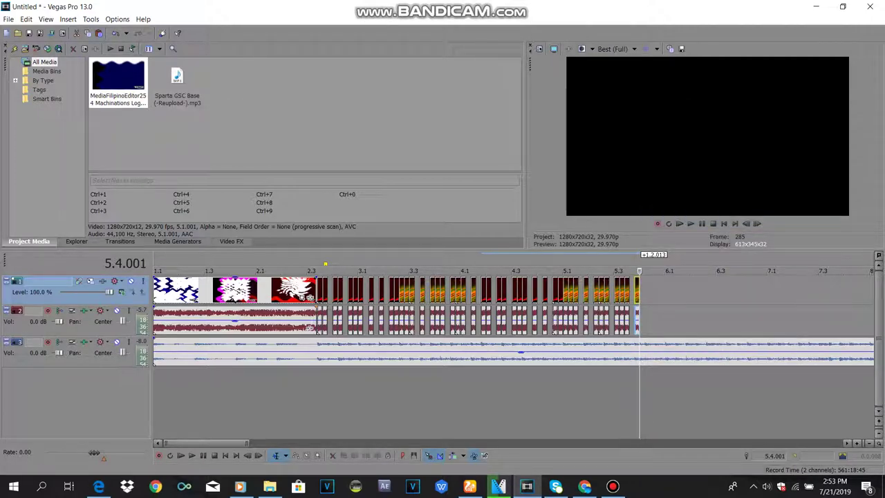
click(99, 33)
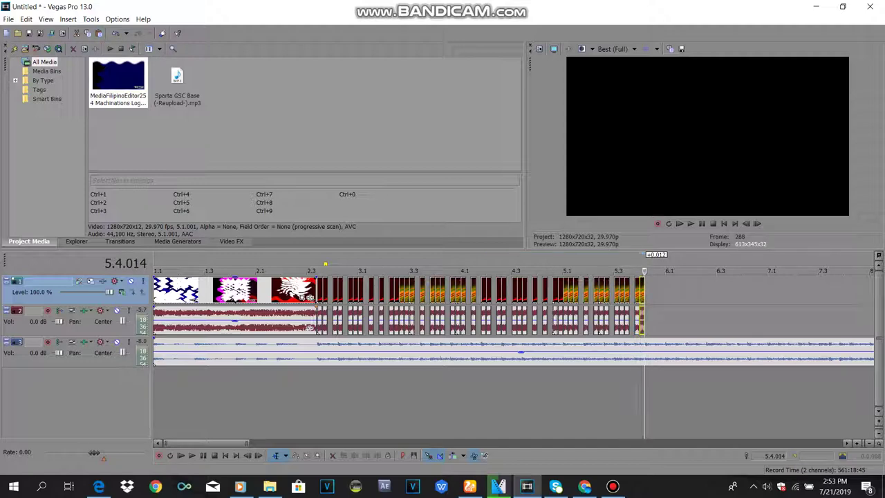
right_click(641, 291)
click(692, 249)
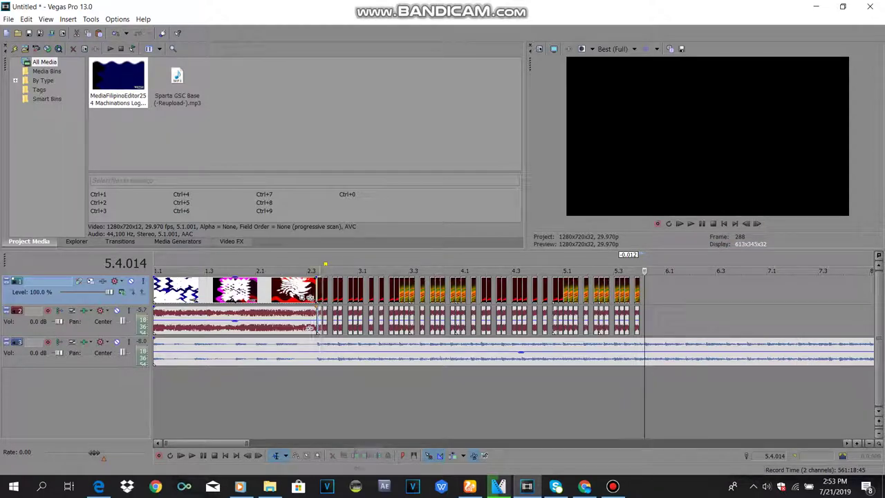
- Select all the short chopped clips from just after 2.3 to the end, and paste a copy of them at 5.4.014
right_click(319, 318)
click(395, 351)
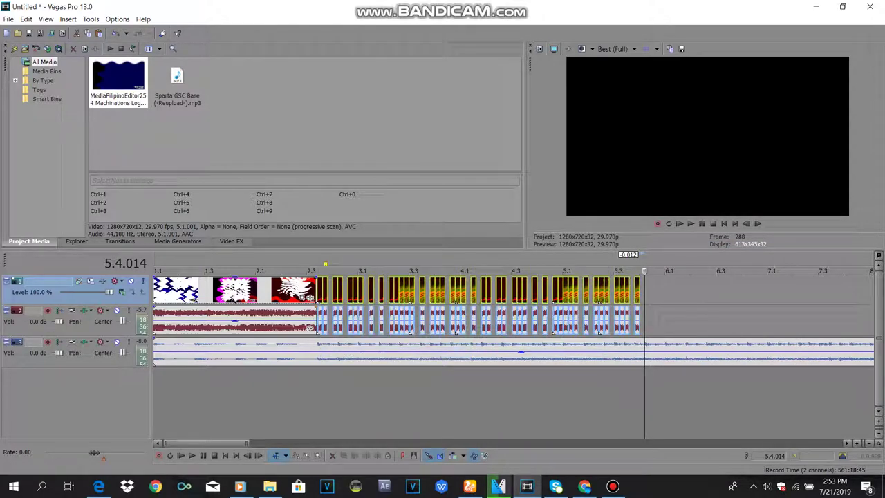
click(87, 33)
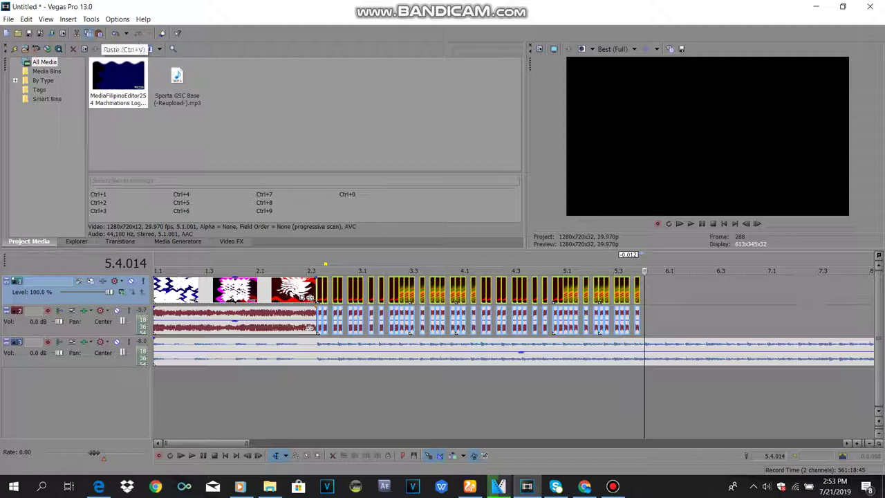
click(99, 33)
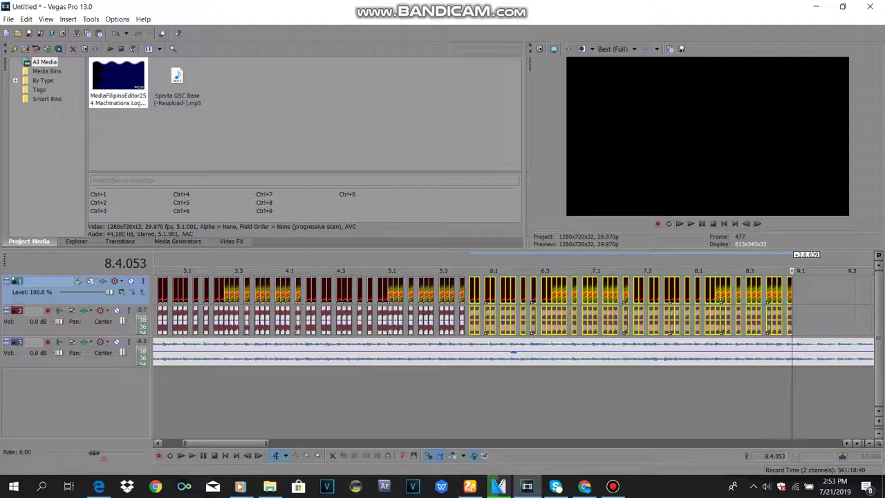
- Paste a copy of the new last short clip at 8.4.053, and delete it to leave the cursor at 9.1.002
click(788, 291)
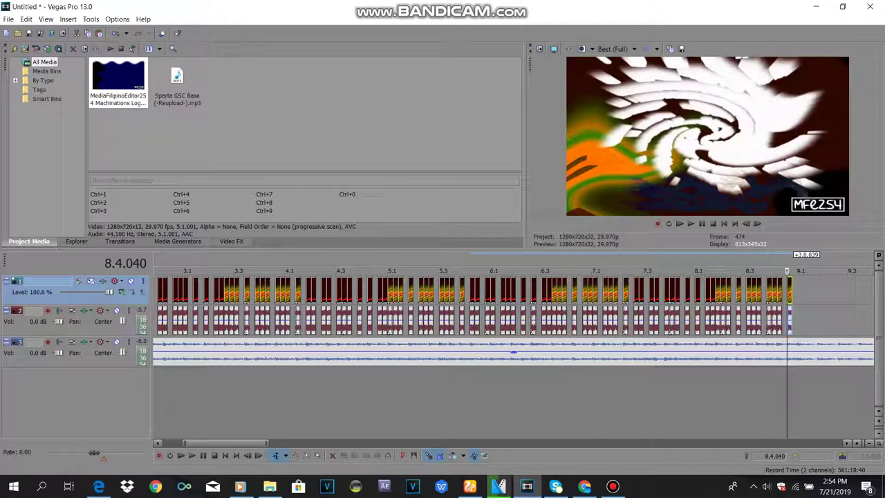
click(792, 291)
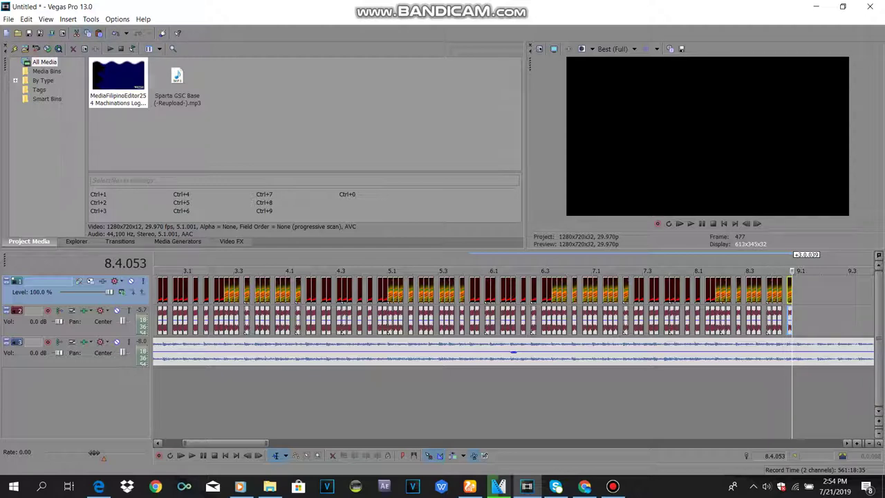
key(ctrl+v)
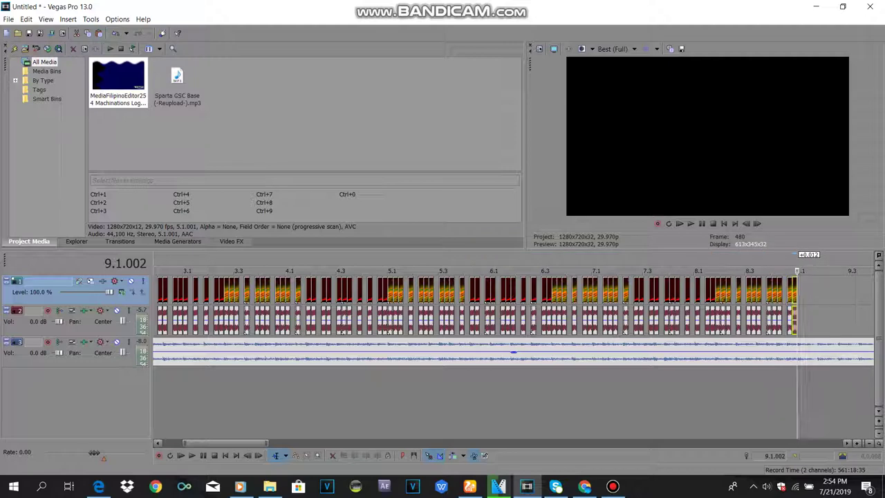
right_click(795, 291)
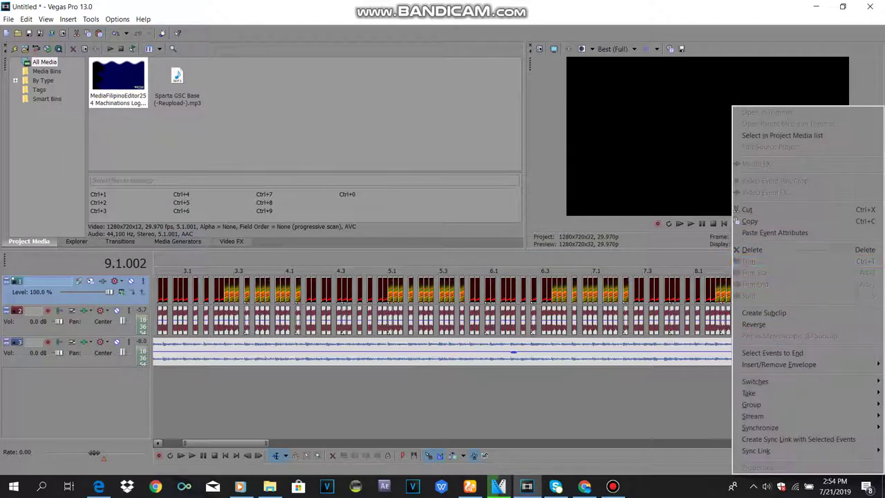
click(795, 251)
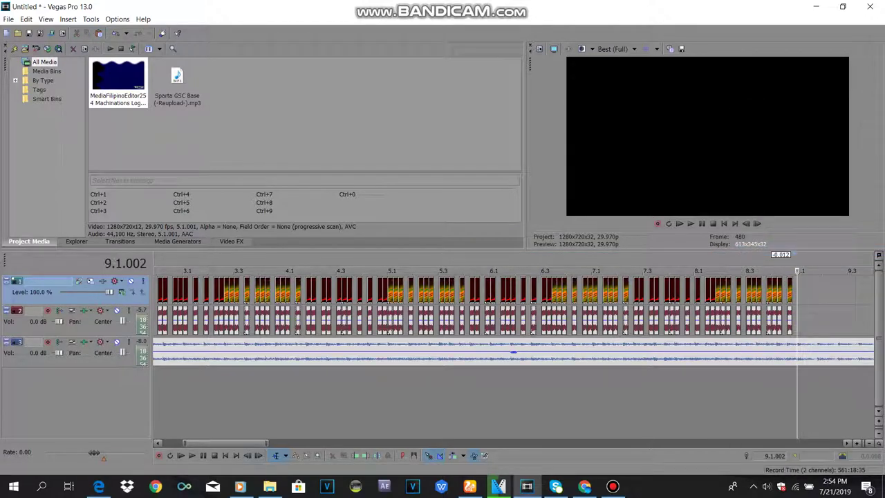
- Copy the long opening logo clip with its audio and paste it at 9.1.002 after the chopped clips
drag(225, 443, 206, 443)
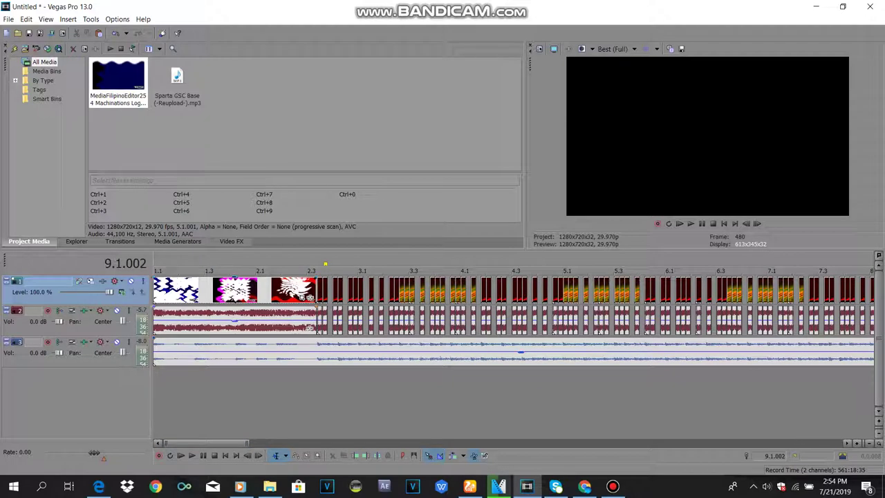
right_click(222, 291)
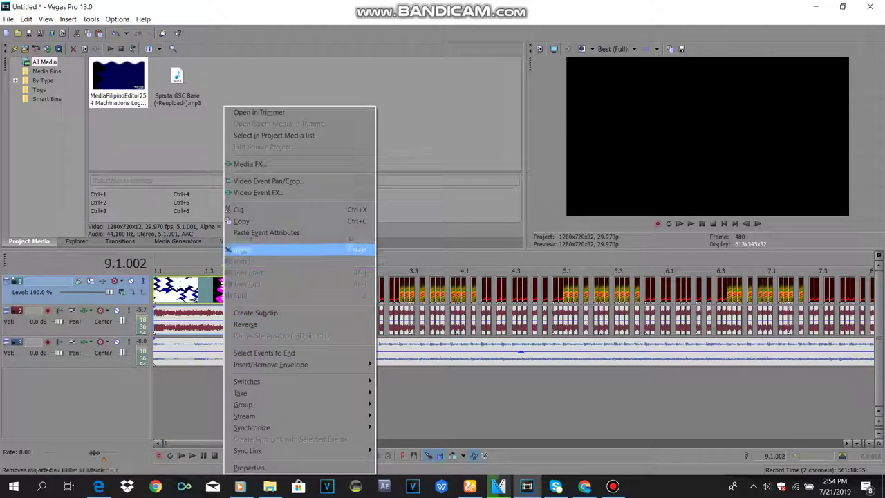
click(252, 221)
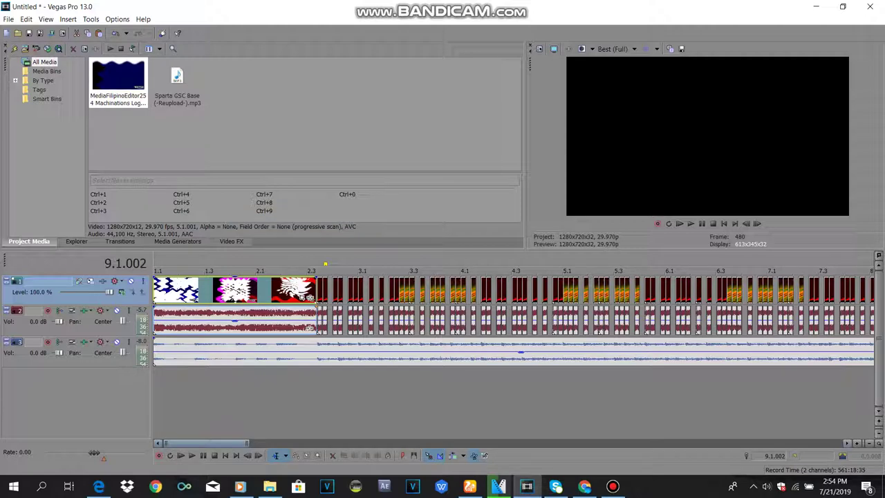
scroll(514, 319, right, 5)
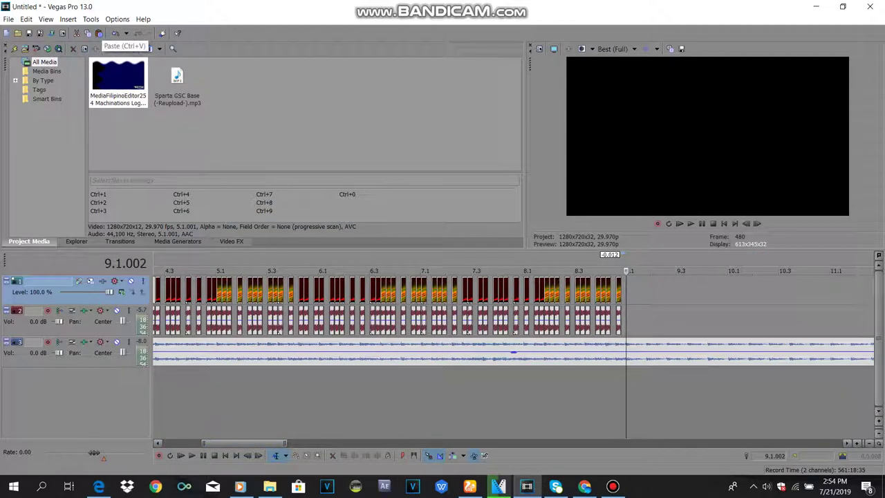
click(99, 33)
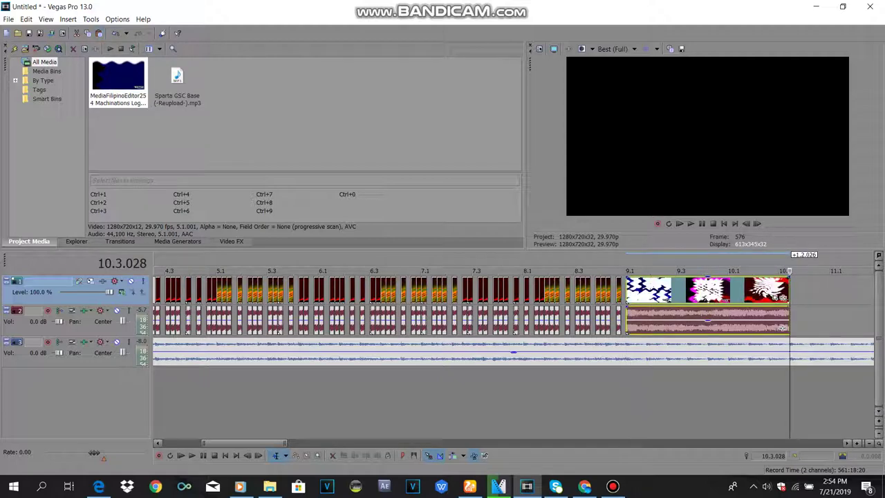
- Extend the end of the pasted logo clip and its audio to about 12.2 on the timeline
drag(261, 443, 313, 443)
scroll(447, 370, right, 2)
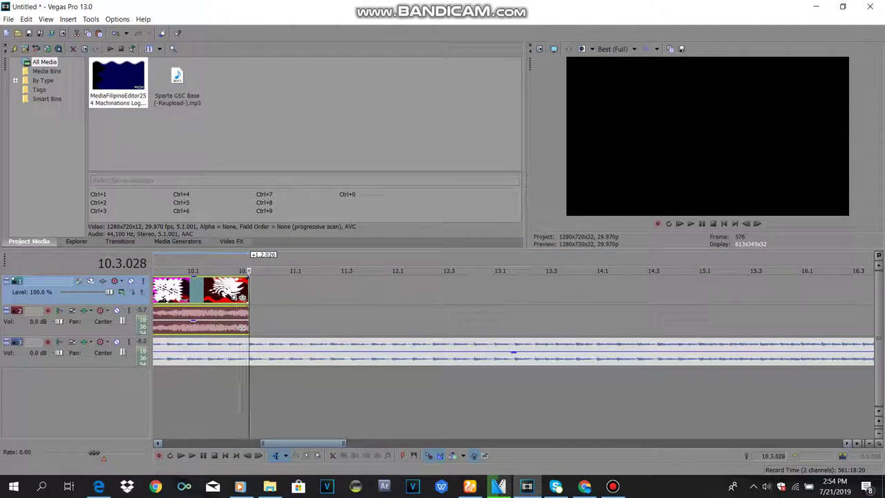
drag(248, 298, 415, 298)
drag(413, 327, 431, 327)
scroll(514, 321, left, 8)
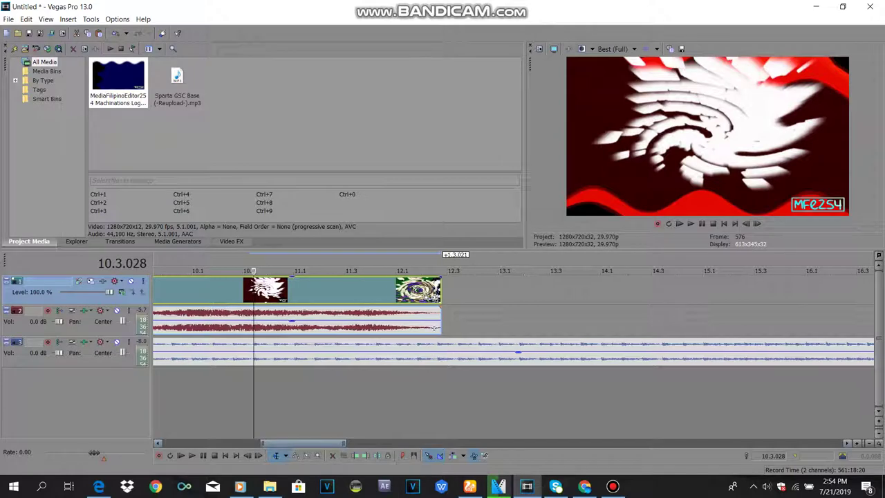
- Play the timeline from 1.3.038 past the end of the pasted logo clip, lowering the system volume, and pause playback
drag(262, 443, 212, 444)
click(211, 408)
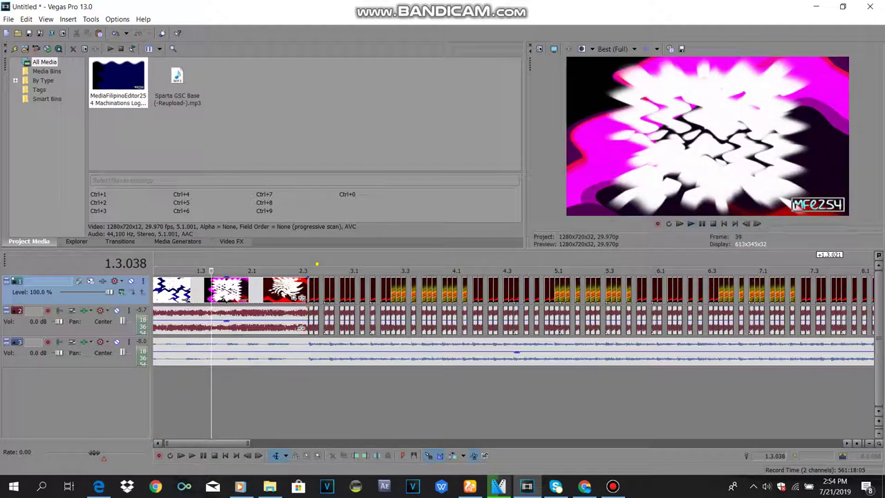
click(701, 223)
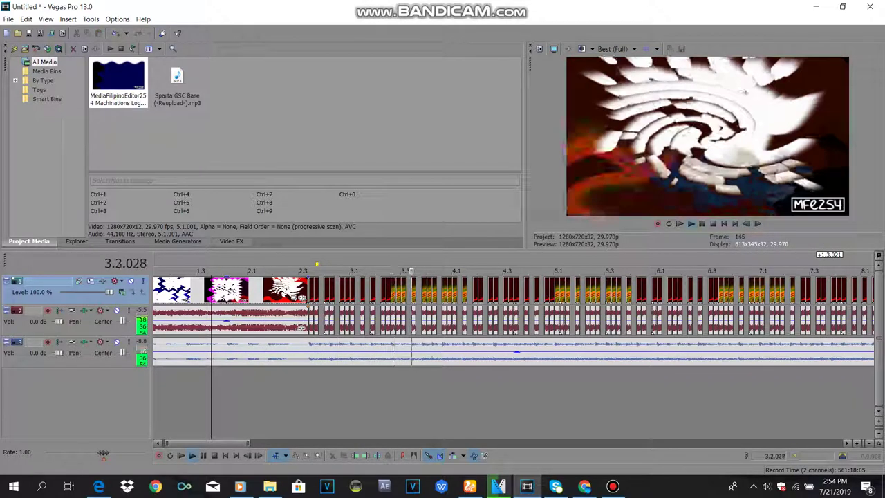
key(XF86AudioLowerVolume)
key(XF86AudioLowerVolume)
key(XF86AudioLowerVolume)
key(XF86AudioLowerVolume)
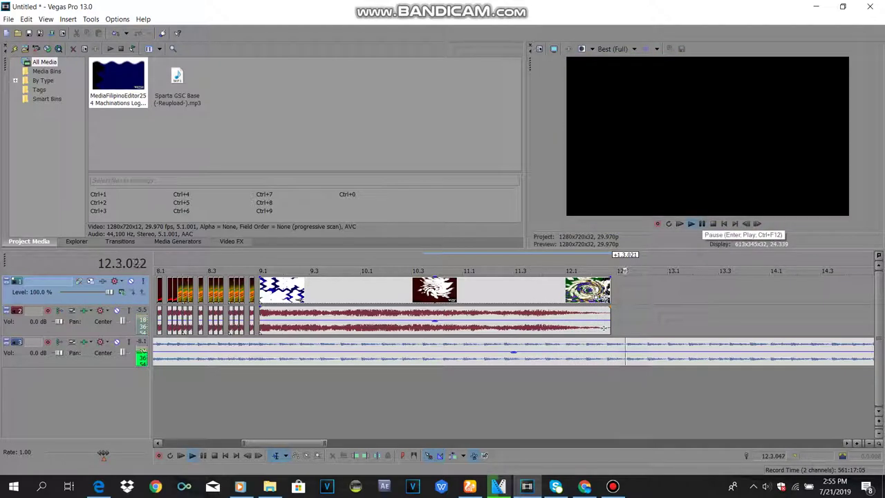
click(702, 224)
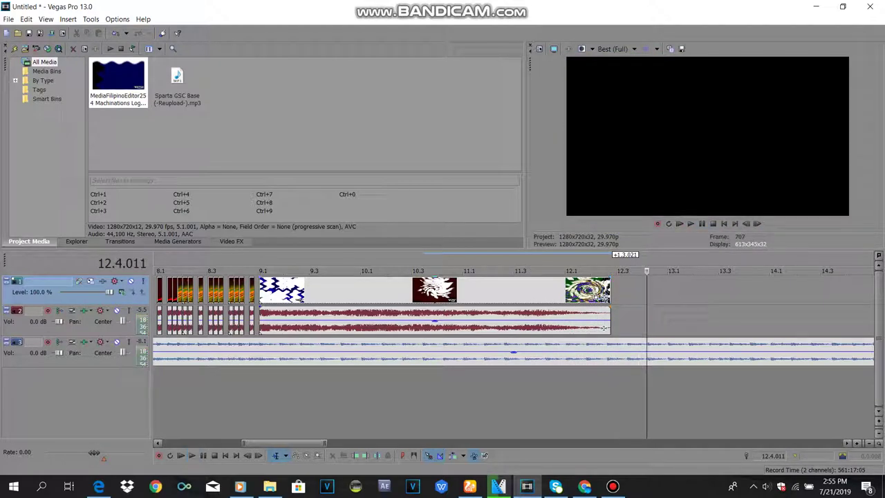
- Play the music on to 15.2.012 and extend the end of the pasted logo clip and its audio to that point
drag(605, 328, 740, 328)
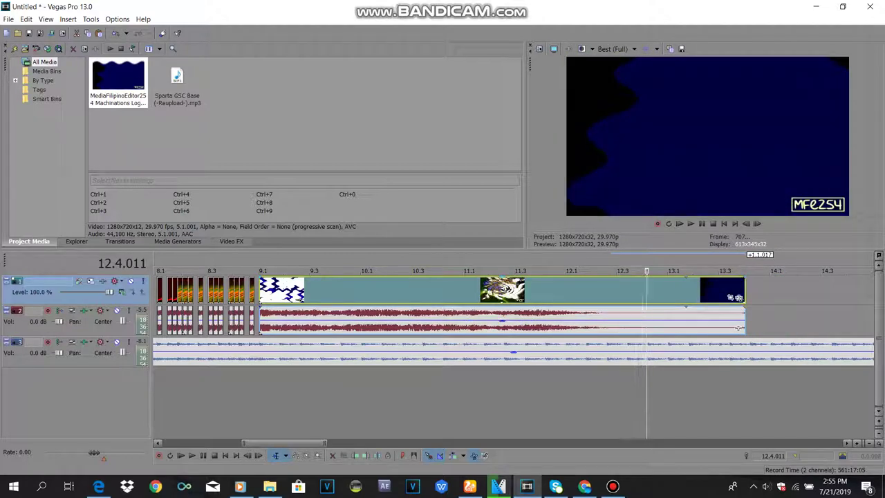
click(691, 223)
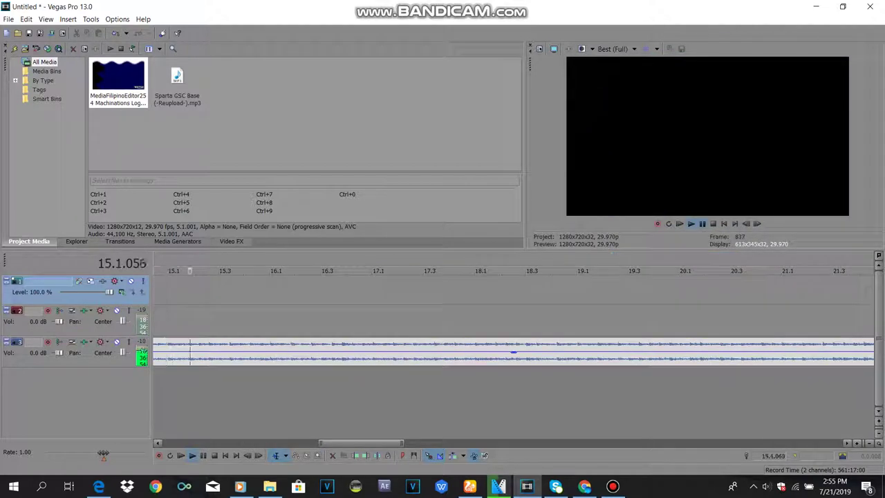
click(702, 224)
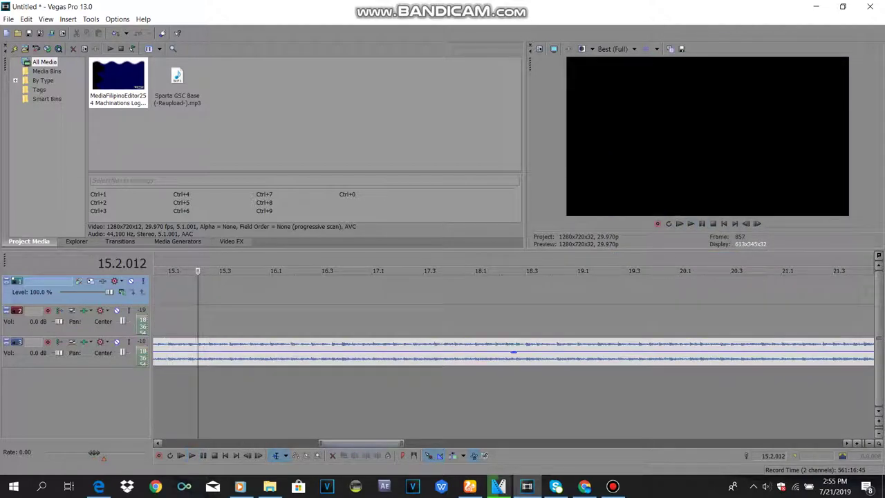
drag(361, 443, 333, 443)
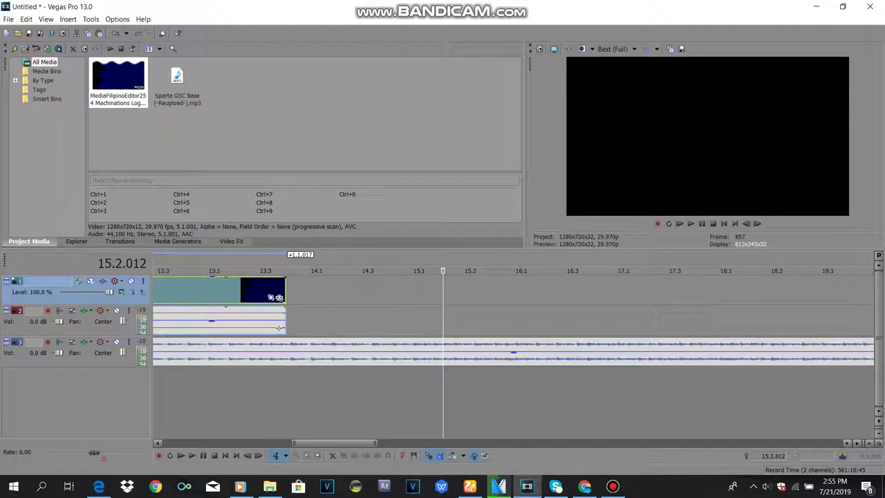
drag(279, 328, 437, 328)
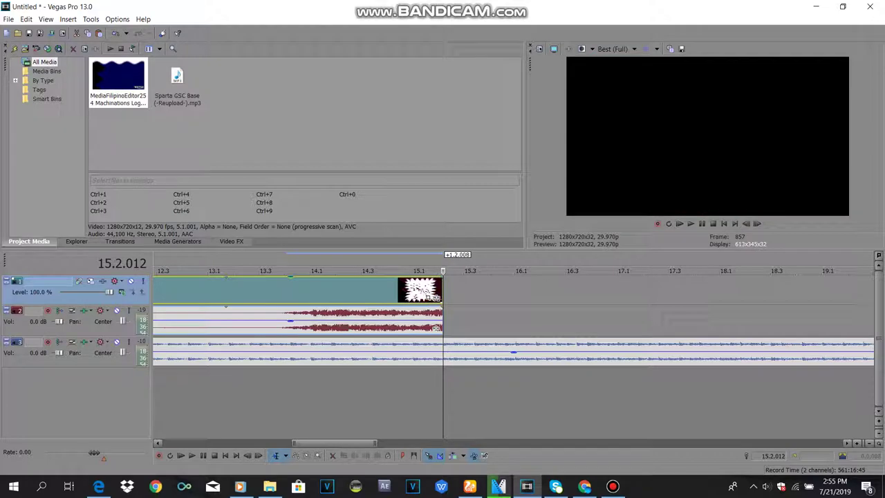
- Lengthen the end of the pasted logo clip and its audio in small increments to 15.2.025, checking against the music playback
key(space)
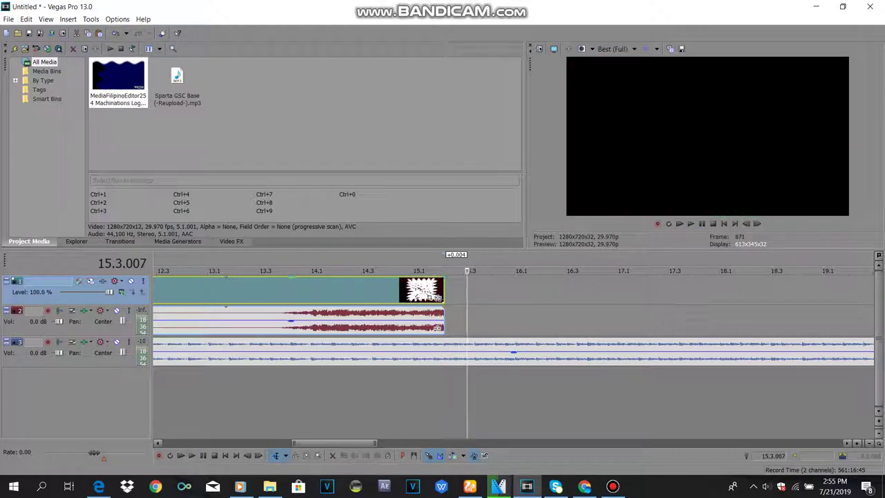
key(space)
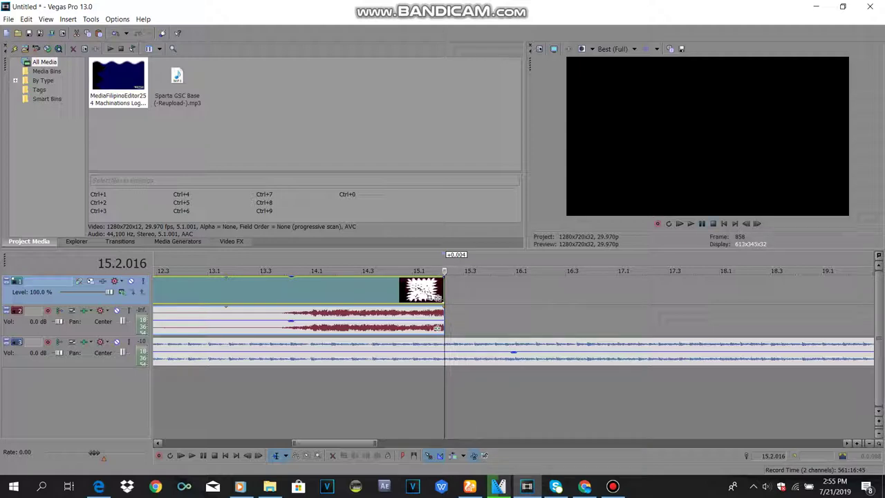
key(space)
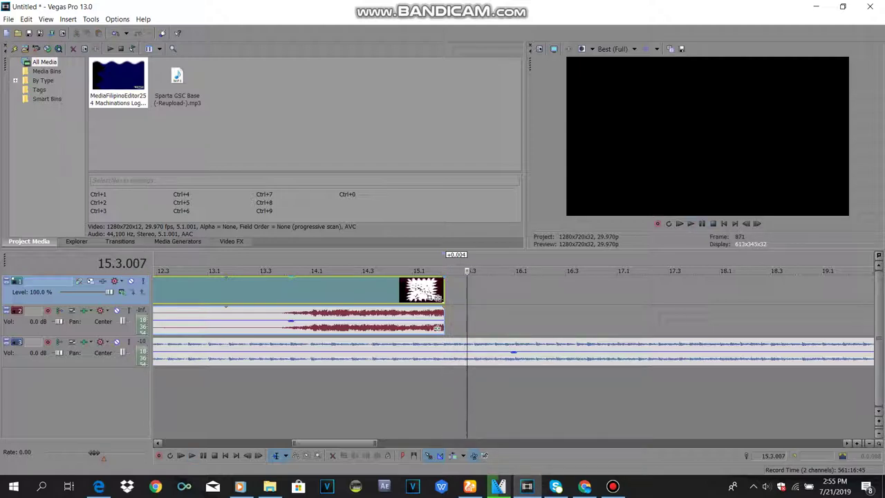
drag(444, 291, 446, 291)
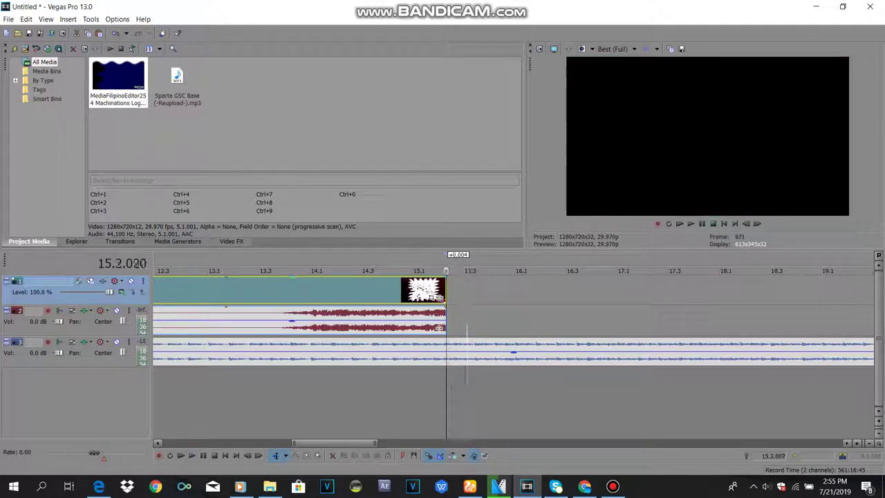
key(space)
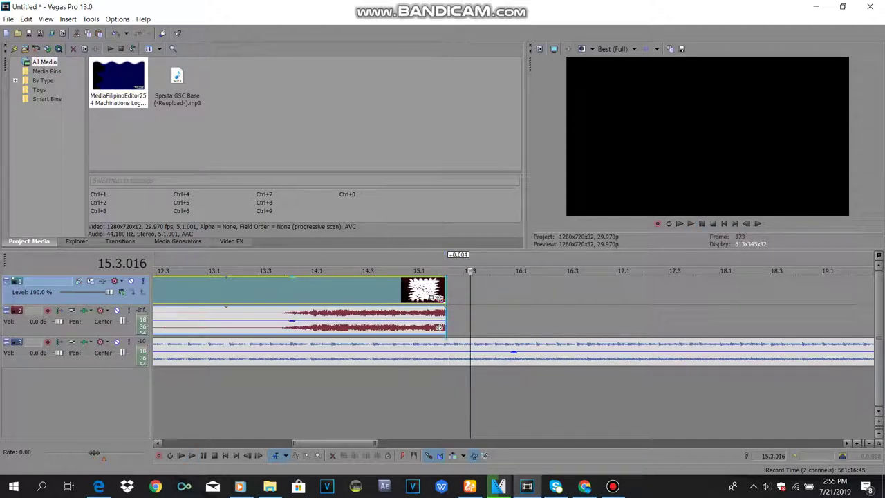
key(KP_3)
key(ctrl+alt+Left)
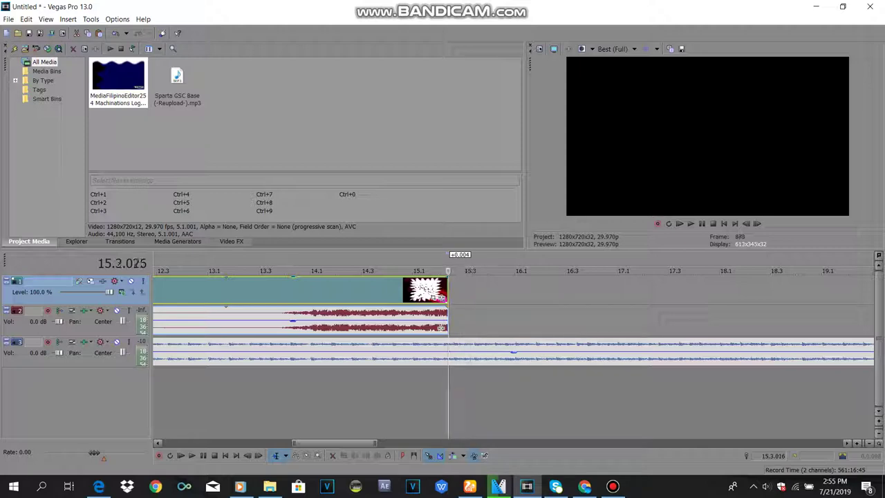
drag(335, 444, 213, 443)
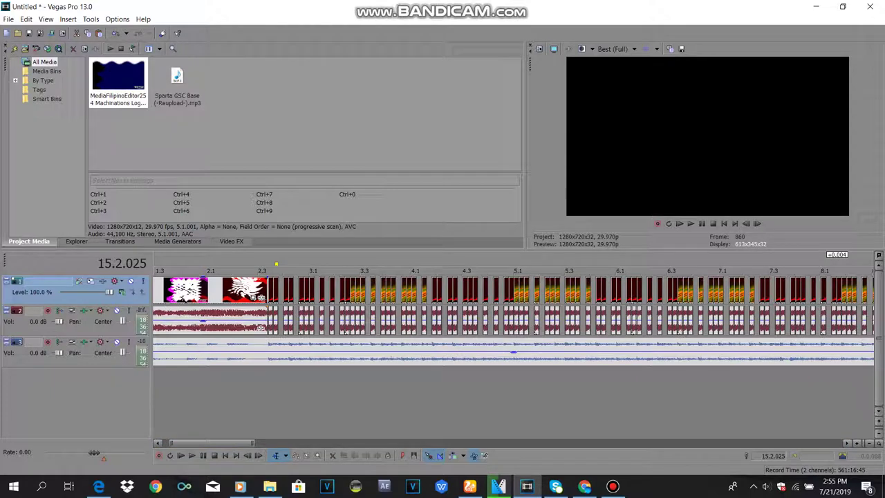
- Copy all chopped and logo clips from about 2.3 to the end of the timeline and paste them at 15.2.025
right_click(266, 329)
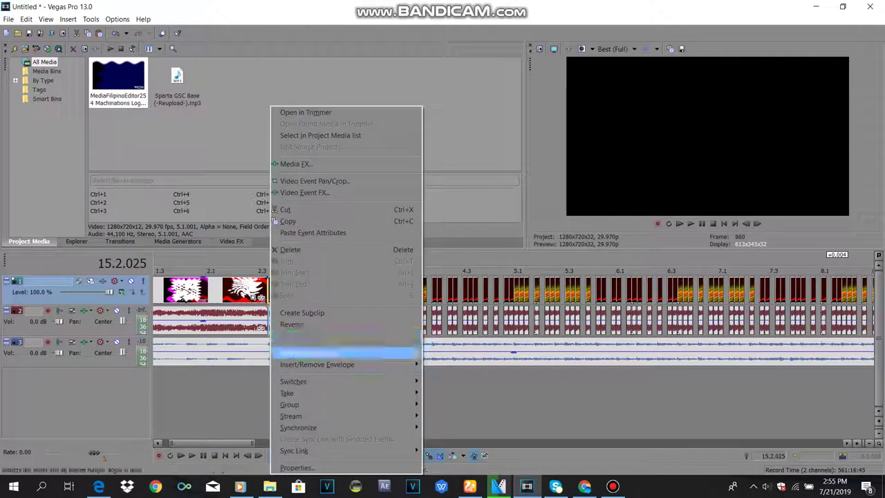
click(305, 352)
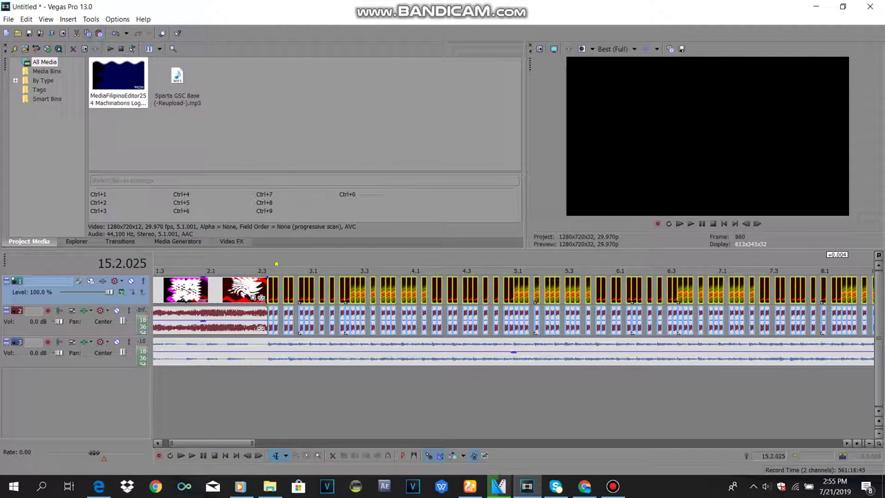
key(End)
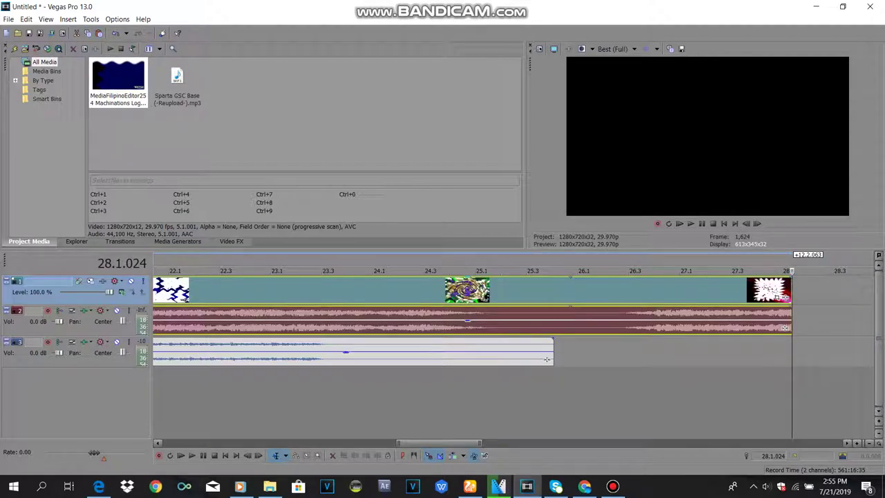
drag(439, 443, 399, 443)
scroll(784, 359, right, 2)
scroll(783, 359, left, 3)
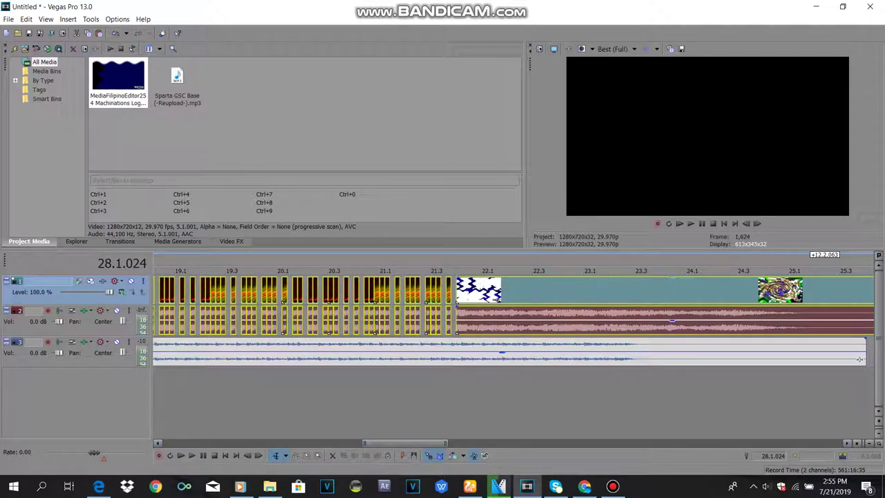
- Play the end of the pasted chopped section and delete the pasted full logo clip that starts at 21.4.001
key(space)
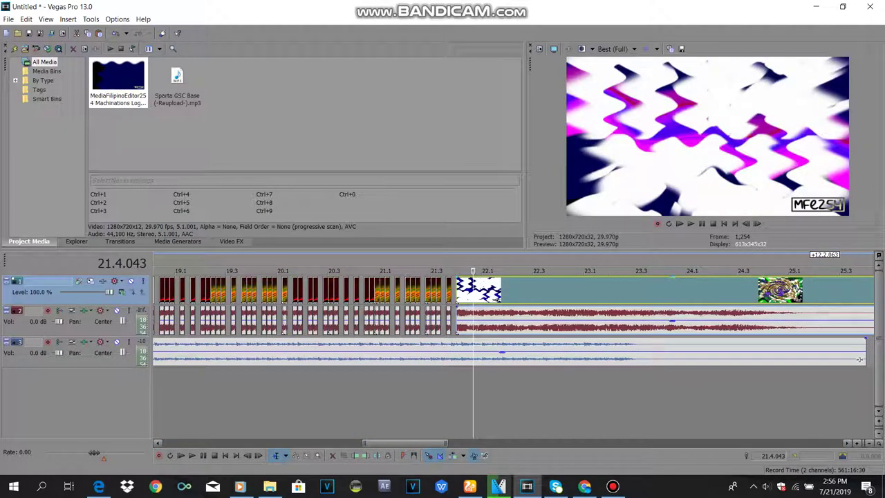
key(space)
right_click(466, 282)
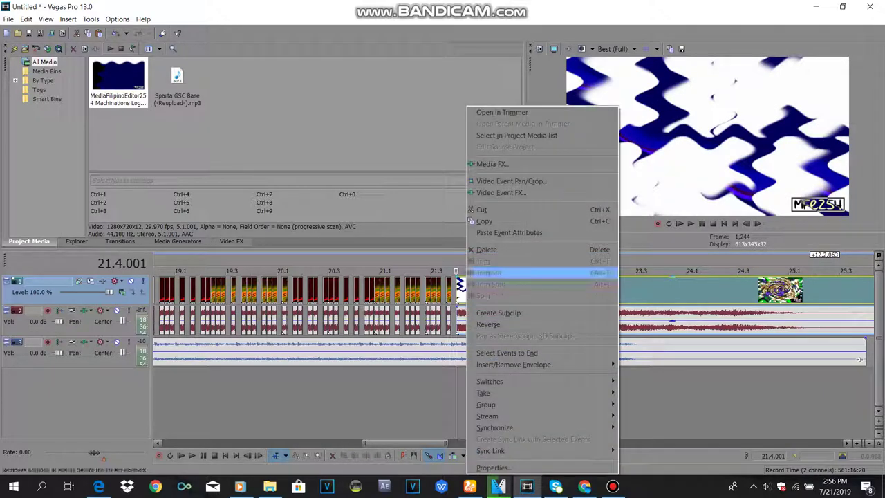
key(Return)
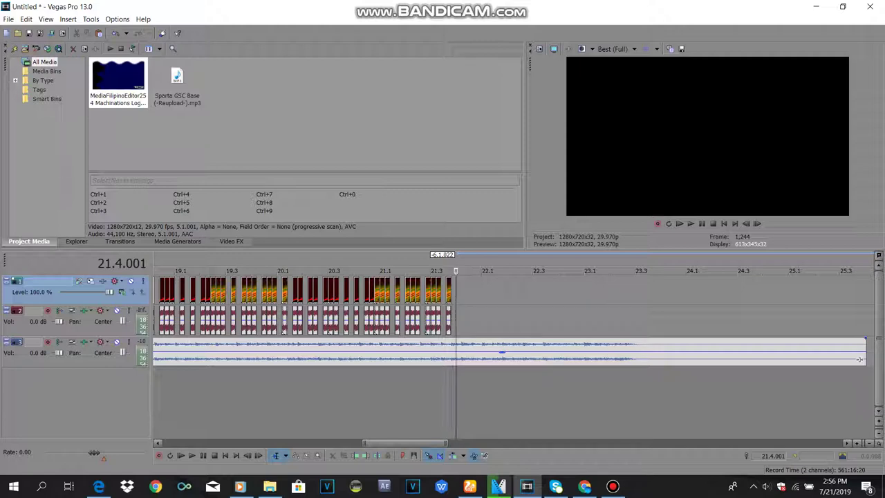
- Copy the chopped clips from about 18.3 to the end and paste them at 21.4.001
drag(406, 443, 388, 443)
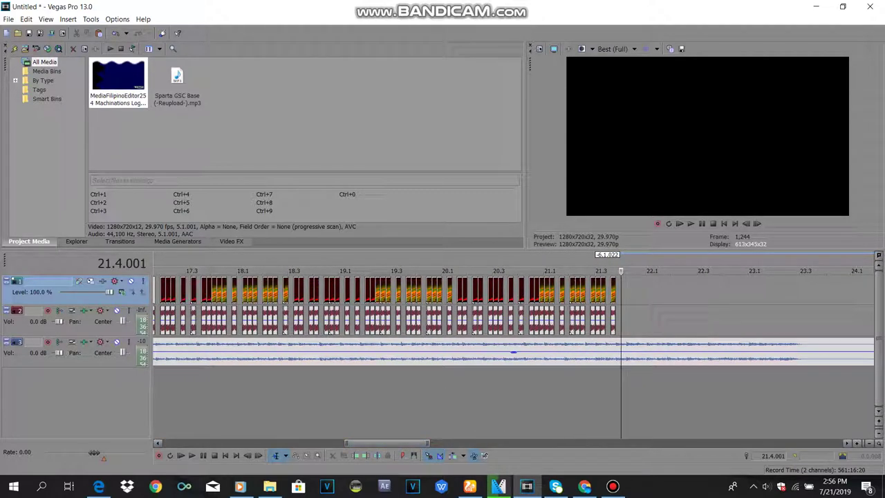
right_click(296, 349)
click(338, 353)
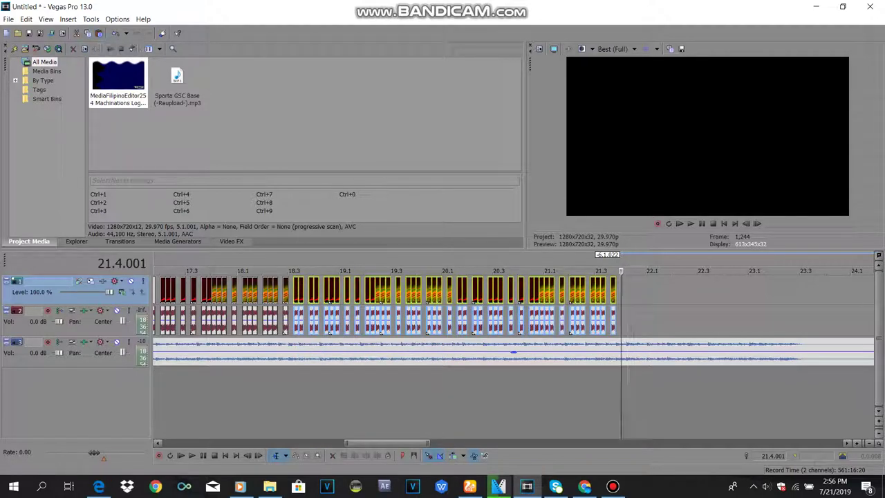
key(ctrl+c)
key(ctrl+v)
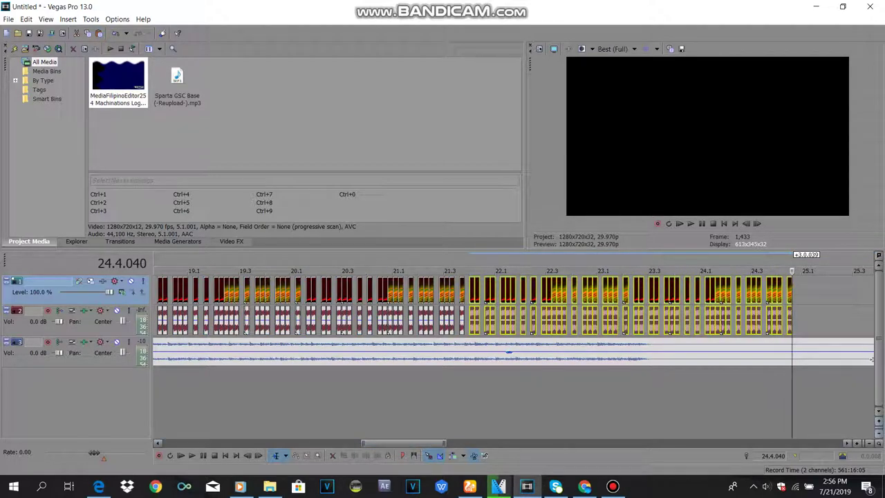
- Play the timeline from 14.3.024 to 19.2.021 to check the duplicated chopped clips against the music
scroll(560, 358, down, 2)
scroll(560, 359, down, 3)
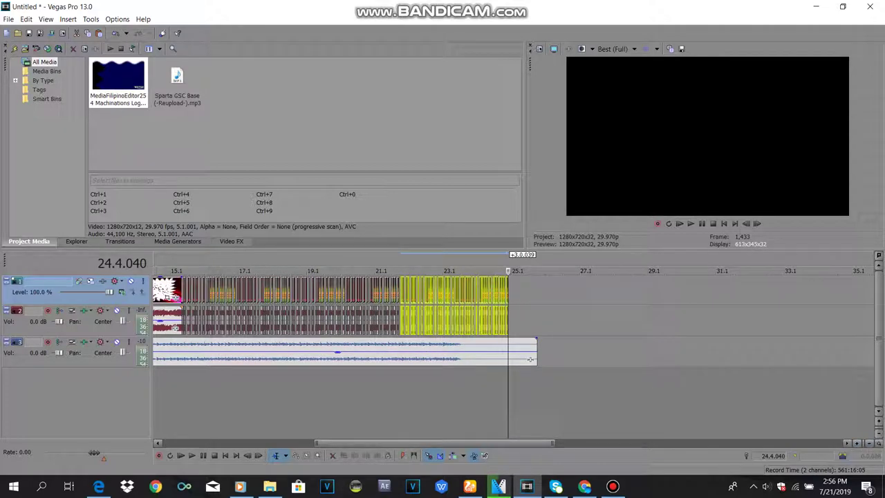
drag(477, 443, 520, 443)
scroll(392, 359, left, 5)
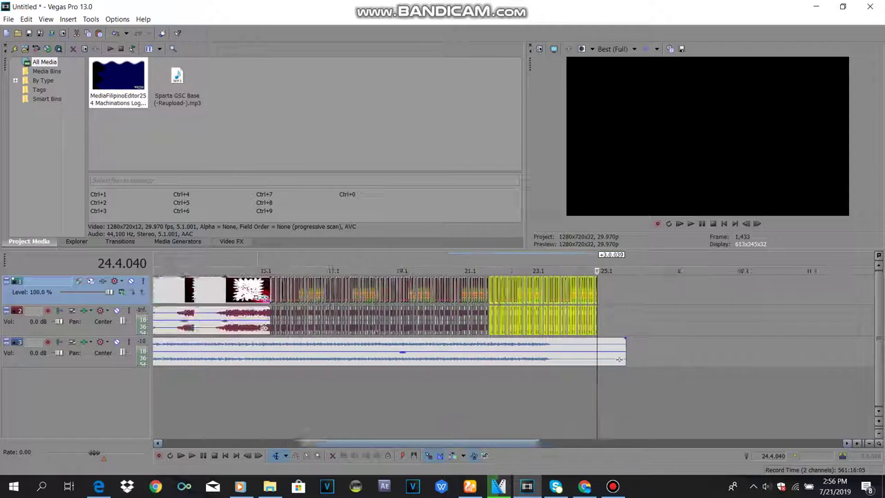
click(251, 398)
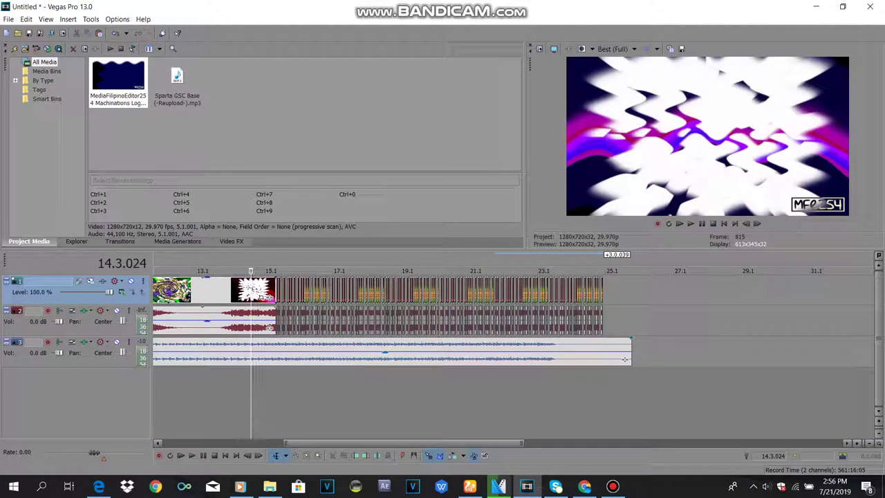
key(space)
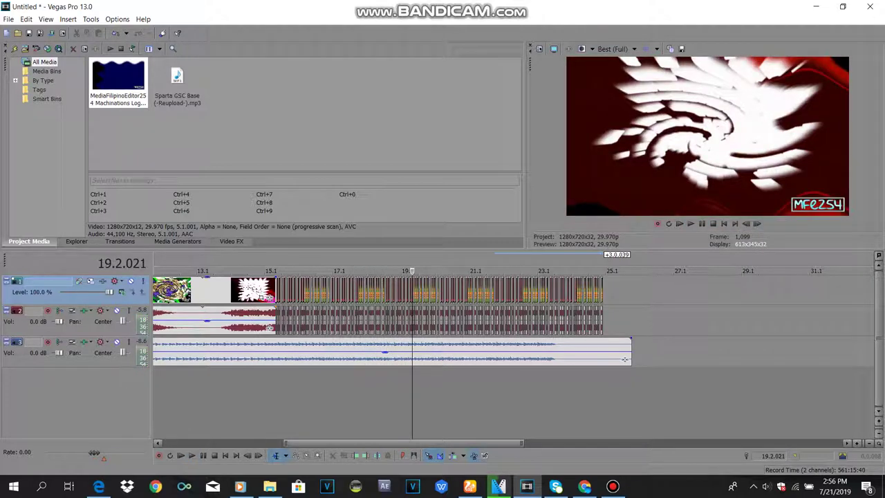
- Shift all chopped clips after 15.2.012 slightly later and extend the end of the preceding logo clip by 0.008 to meet them
scroll(508, 359, up, 1)
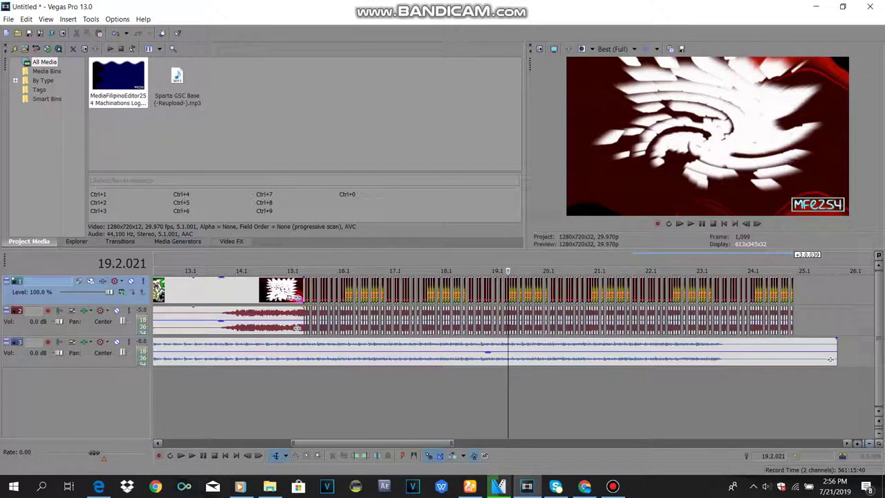
scroll(830, 359, up, 2)
drag(372, 443, 365, 443)
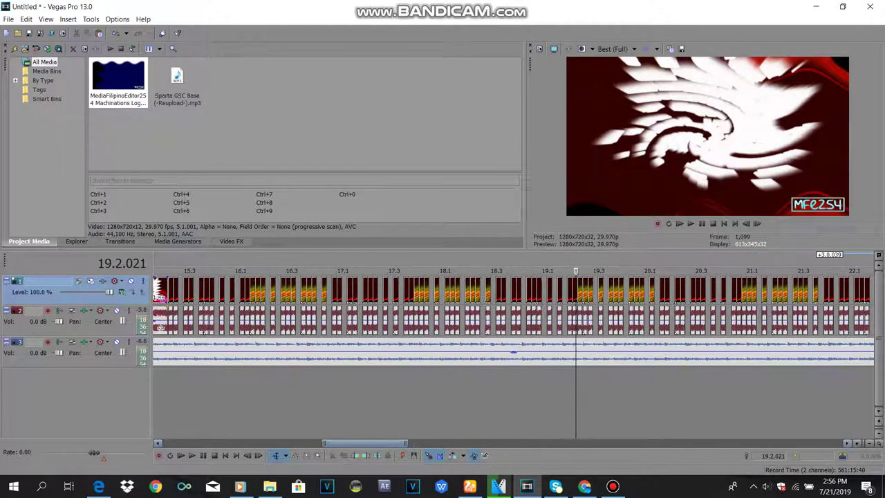
key(space)
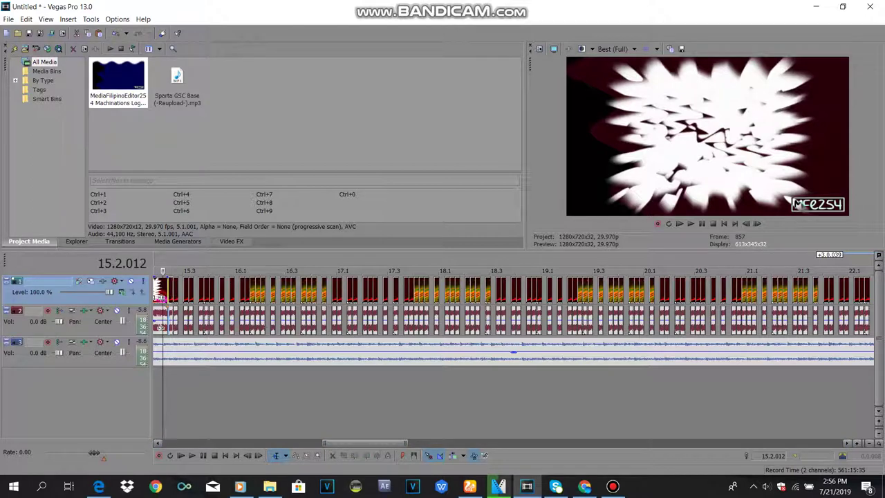
right_click(171, 293)
click(211, 353)
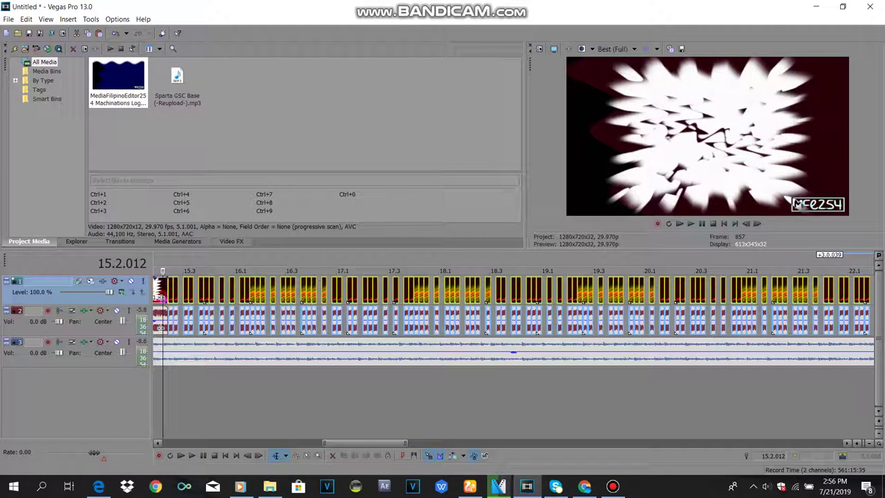
drag(161, 294, 170, 293)
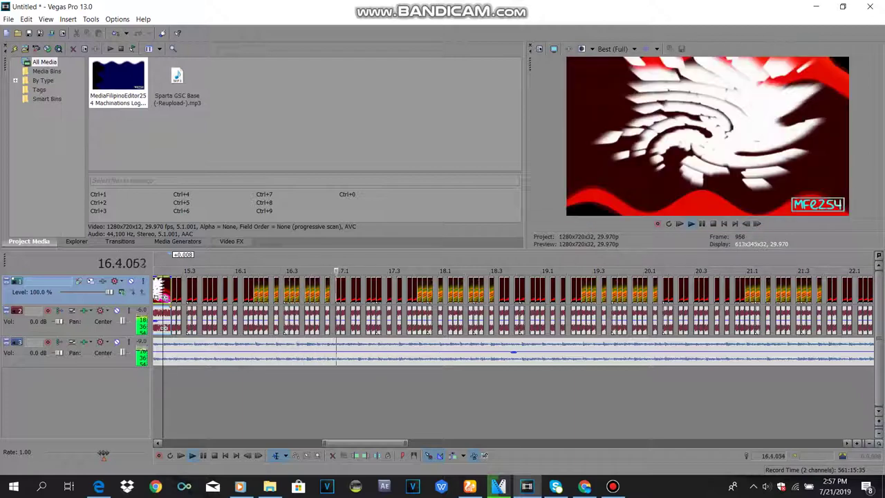
- Play the shifted chopped section from 15.2.012 and pause at 23.2.018, where the music ends its beat
click(869, 443)
click(869, 443)
click(869, 443)
click(869, 443)
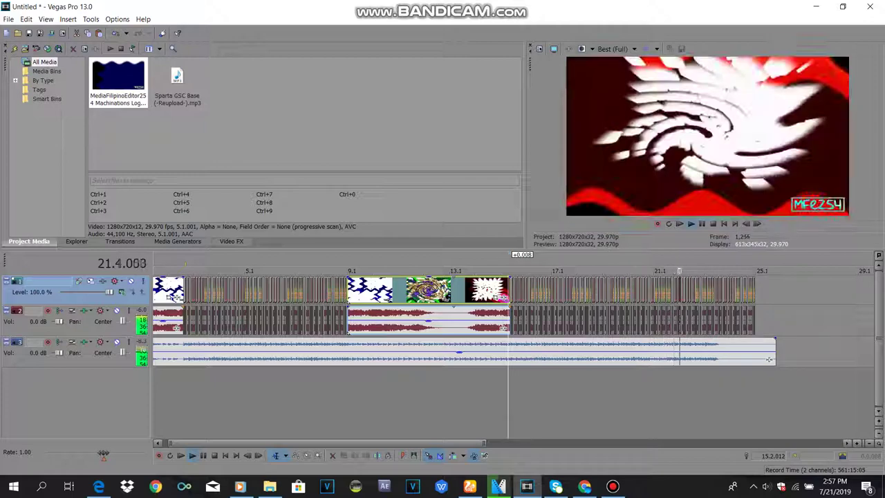
scroll(508, 318, up, 3)
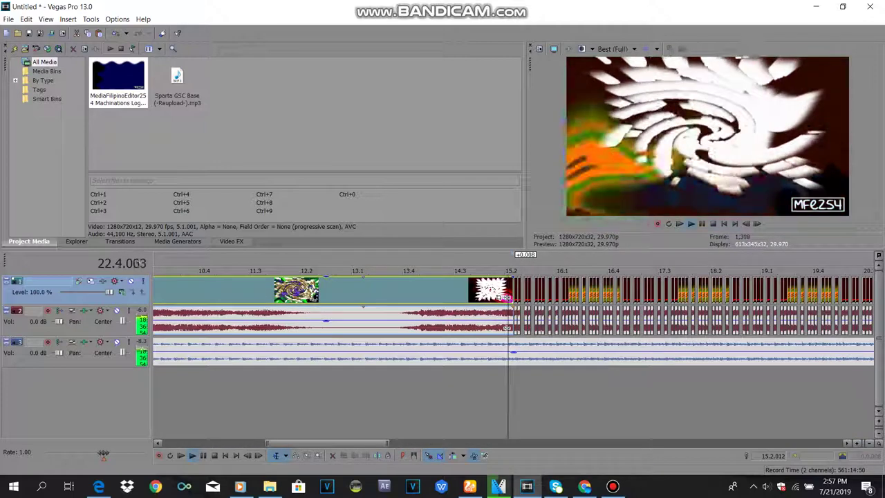
key(Return)
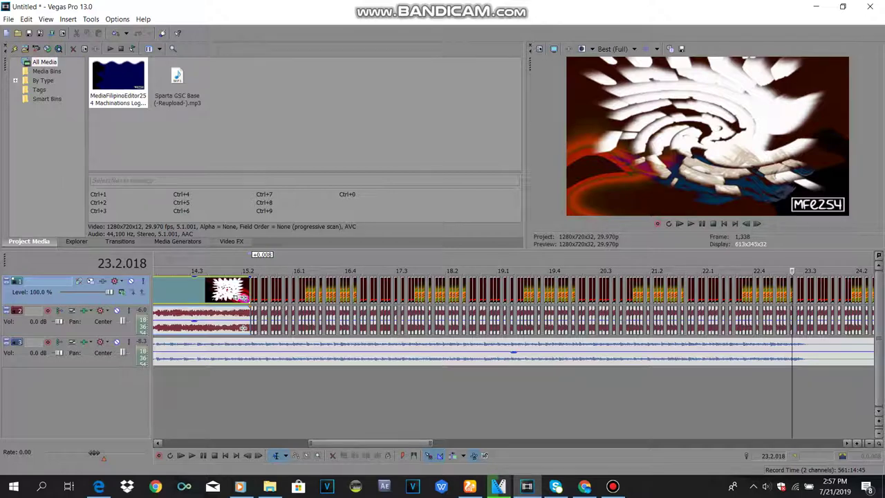
- Delete all chopped clips after 23.2.018 and play the remaining music to 24.1.027
right_click(731, 352)
click(761, 352)
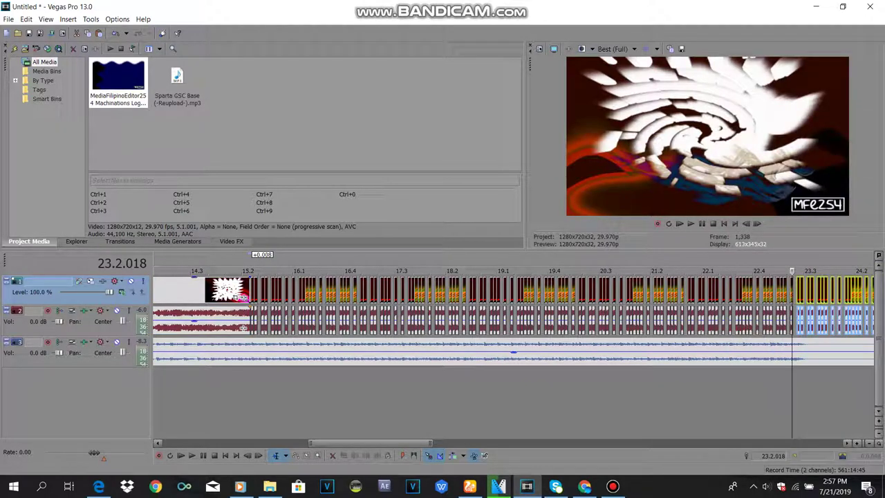
right_click(733, 298)
click(736, 250)
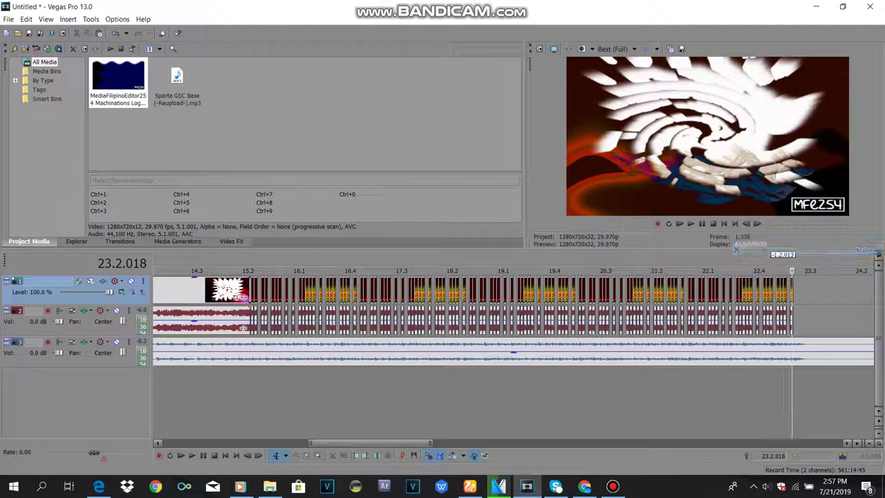
click(691, 223)
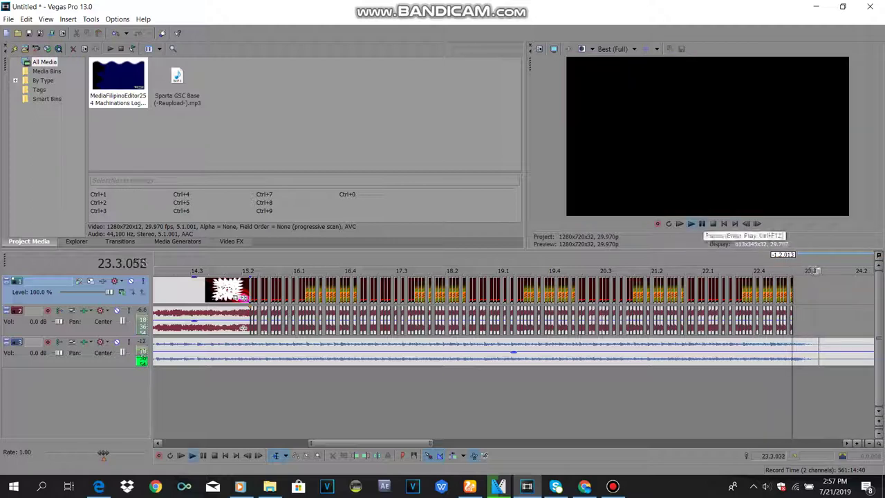
click(702, 224)
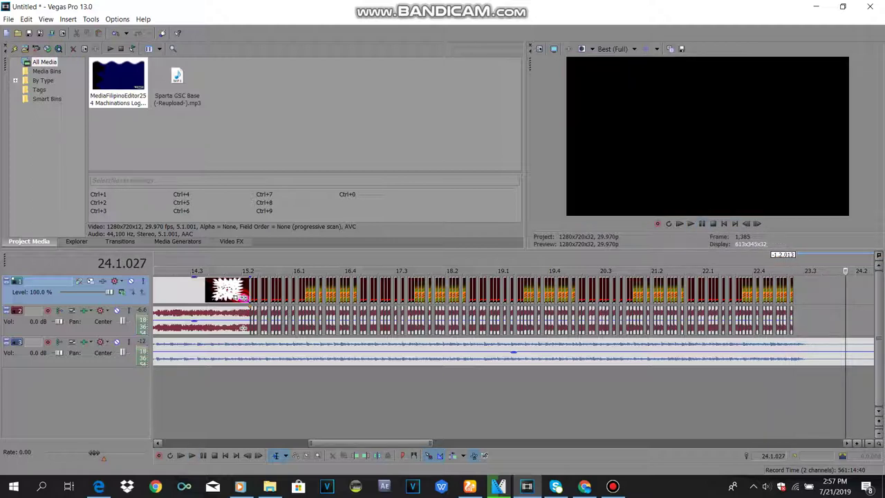
- Copy the full logo clip that starts at about 9.1 and return to the last chopped clip
drag(370, 443, 226, 443)
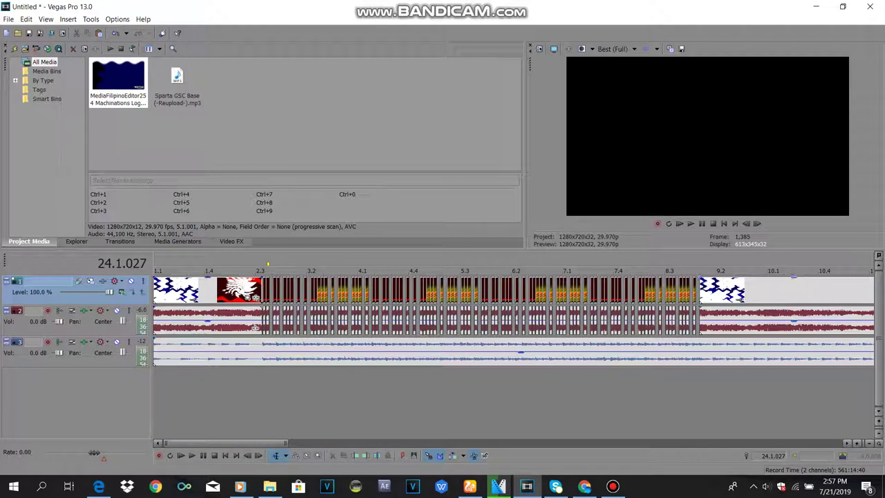
right_click(774, 290)
click(775, 221)
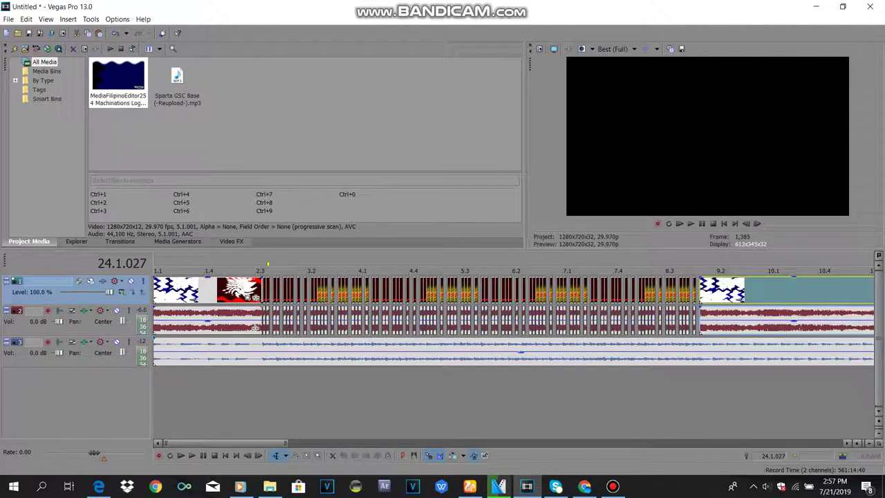
drag(226, 444, 415, 443)
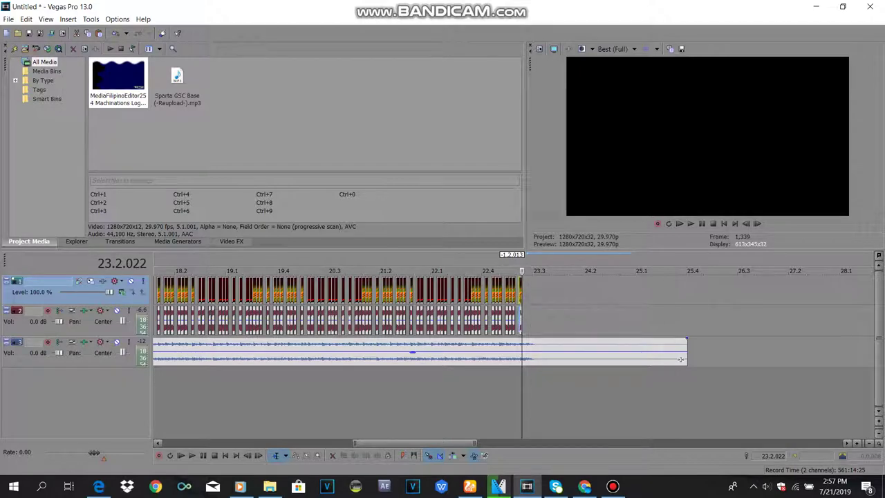
- Paste a copy of the last chopped clip at 23.2.022 and delete the pasted piece
right_click(681, 359)
key(Escape)
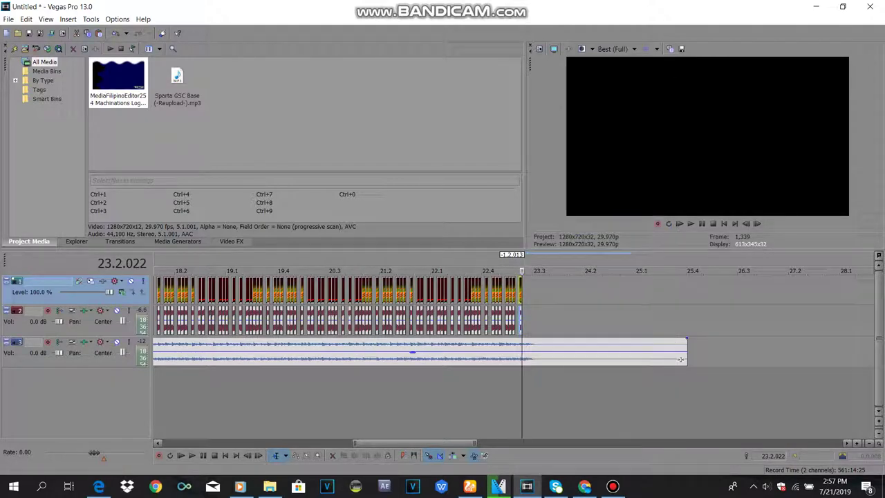
key(ctrl+v)
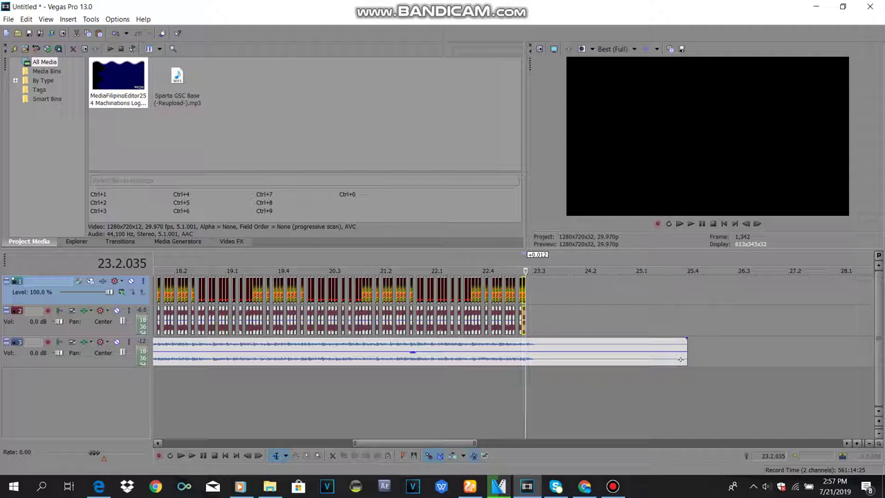
key(Menu)
key(d)
key(Return)
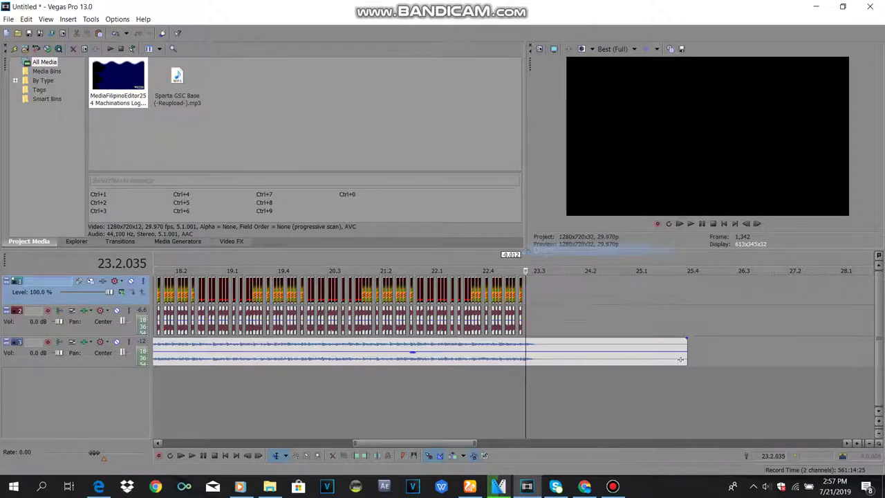
- Copy the full logo clip between about 9.1 and 15.2 and paste it at 23.2.035, after the last chopped clip
drag(415, 443, 226, 443)
scroll(256, 328, right, 6)
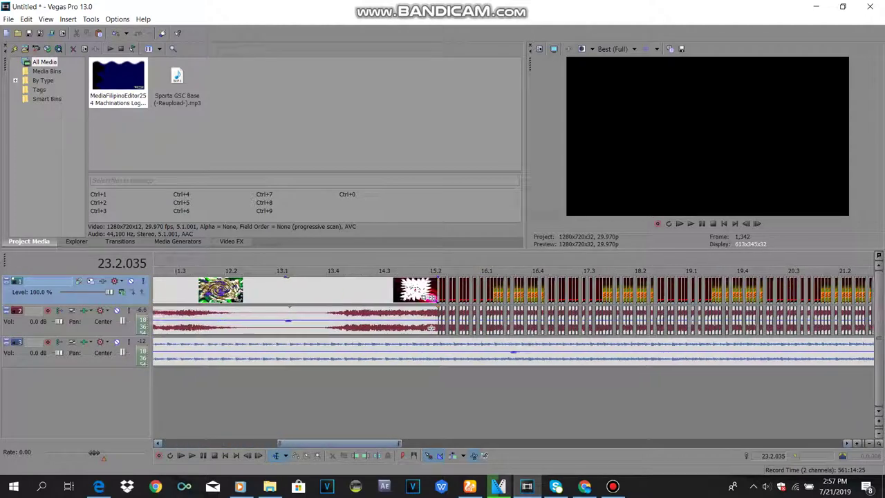
right_click(338, 290)
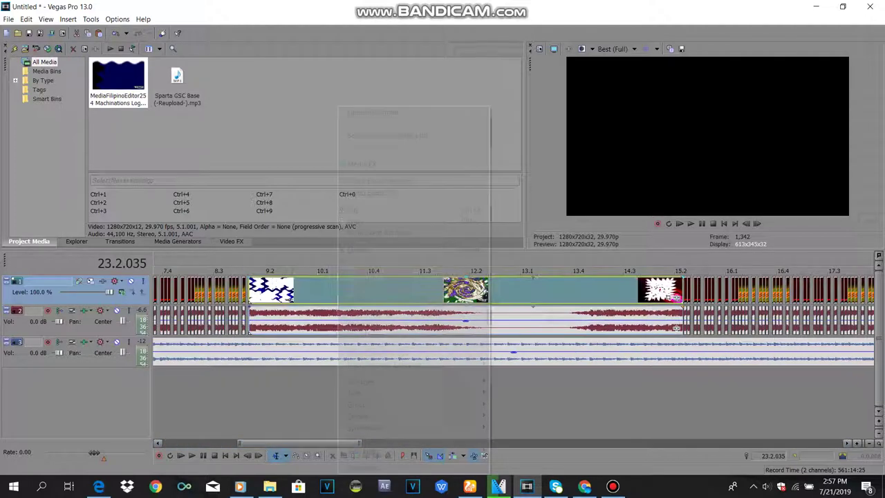
click(354, 222)
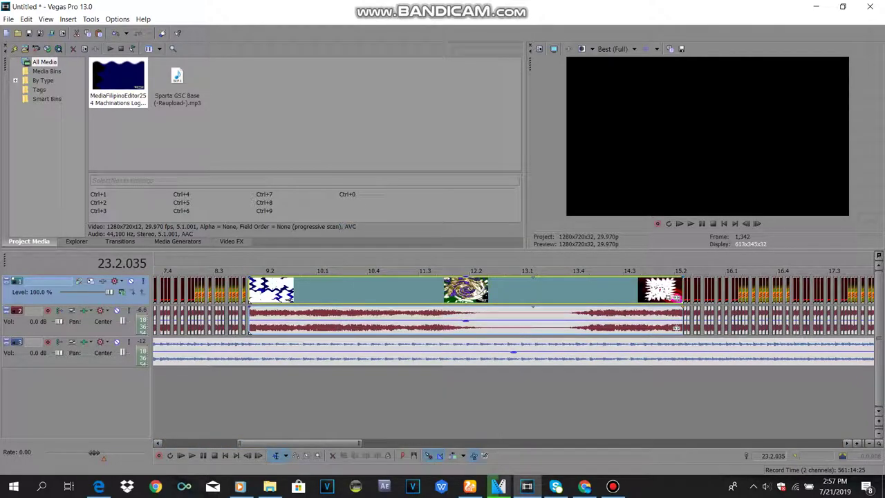
scroll(325, 346, right, 12)
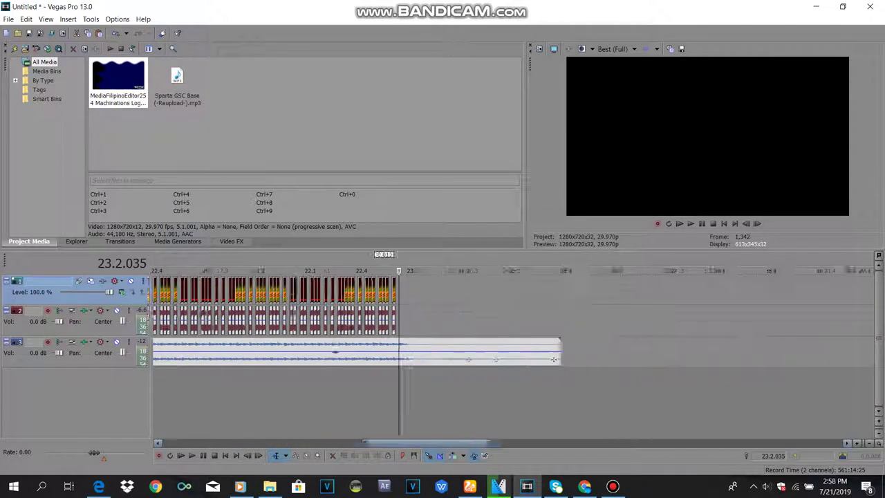
drag(402, 359, 528, 359)
right_click(430, 320)
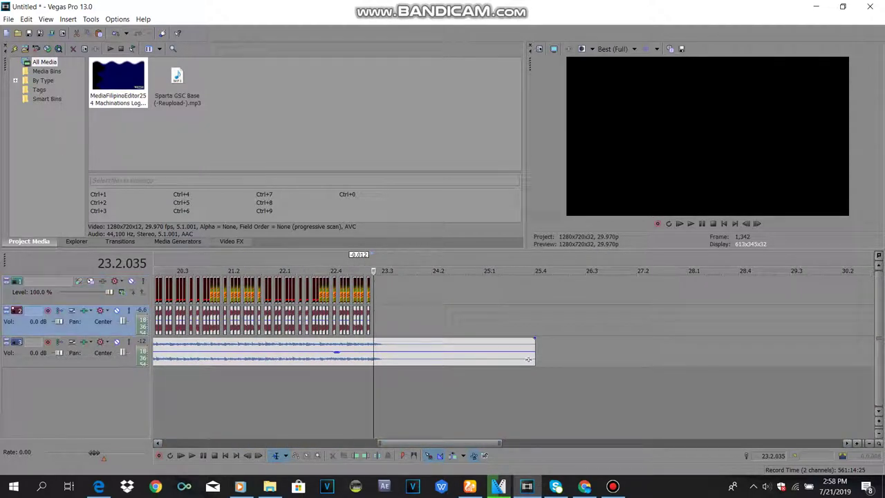
click(457, 135)
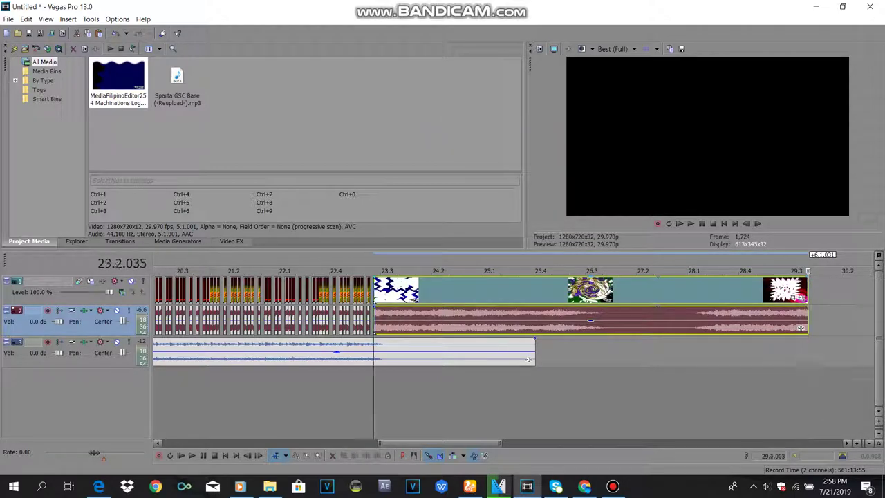
- Shorten the pasted logo clip by 2.0.017 with its start at 23.2.035, and trim its end back toward the last chopped clip
mouse_move(376, 291)
mouse_down()
mouse_move(611, 298)
mouse_move(374, 297)
mouse_up()
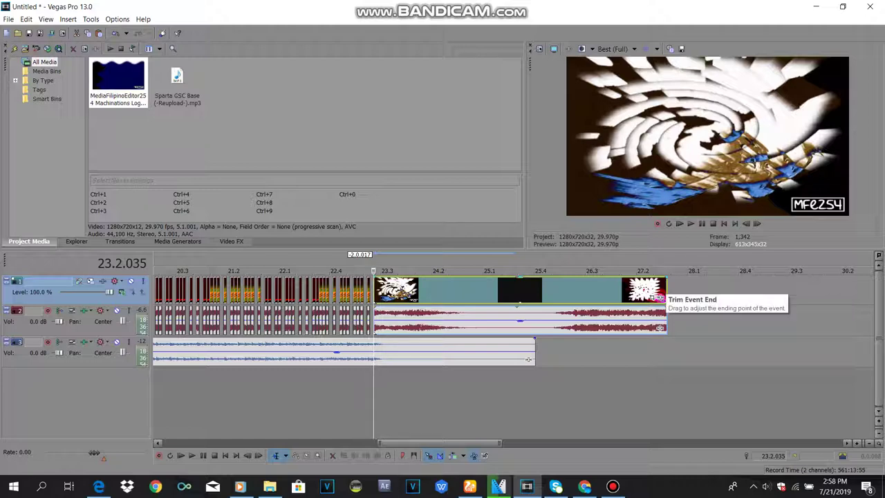
drag(666, 298, 375, 282)
drag(415, 443, 200, 443)
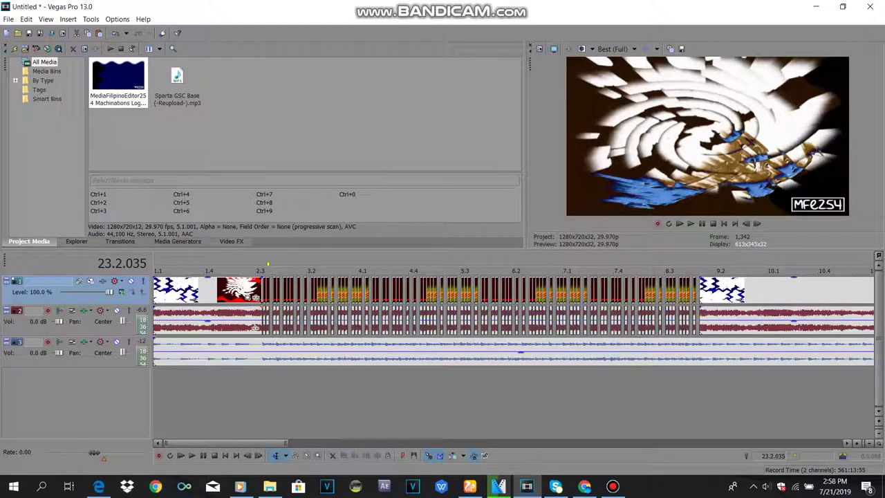